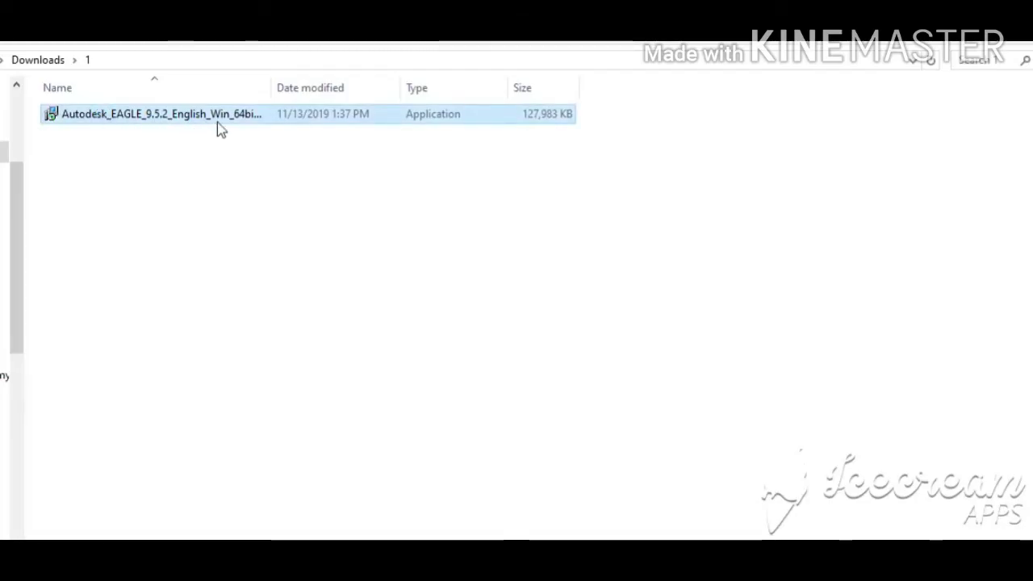
# Step: Launch the Autodesk EAGLE 9.5.2 installer and accept the license agreement
pyautogui.rightClick(266, 119)
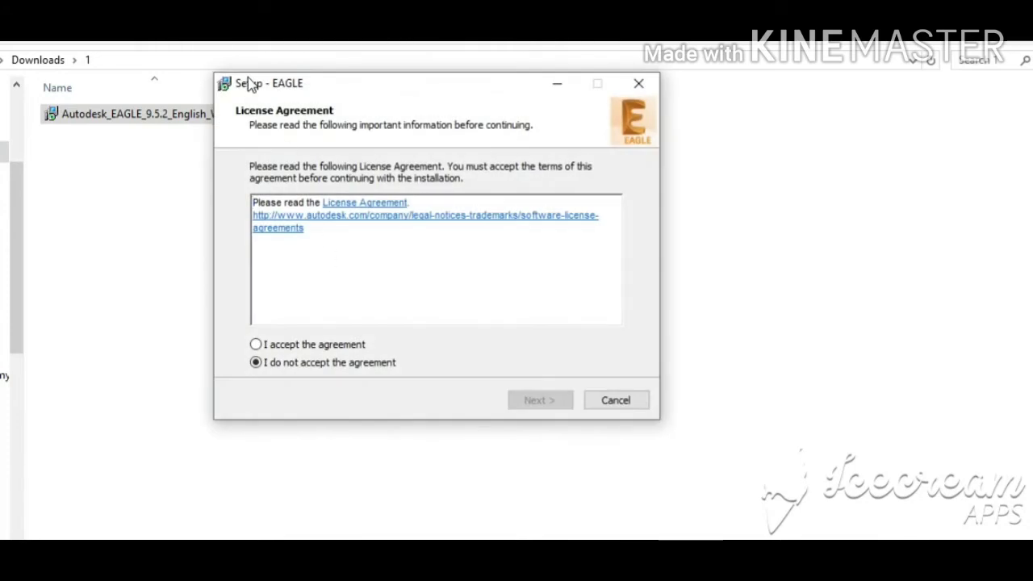
pyautogui.click(295, 348)
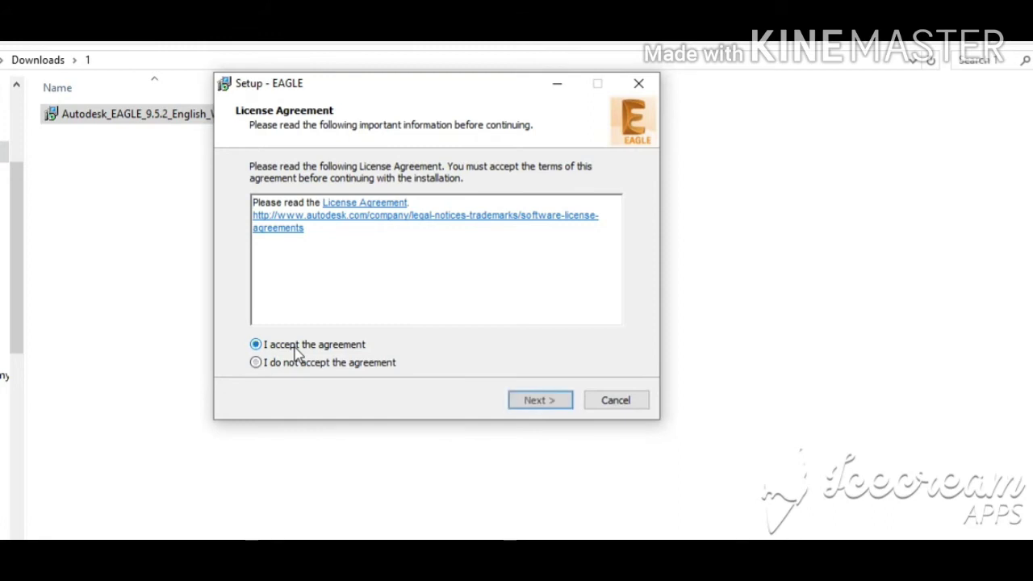
pyautogui.click(537, 401)
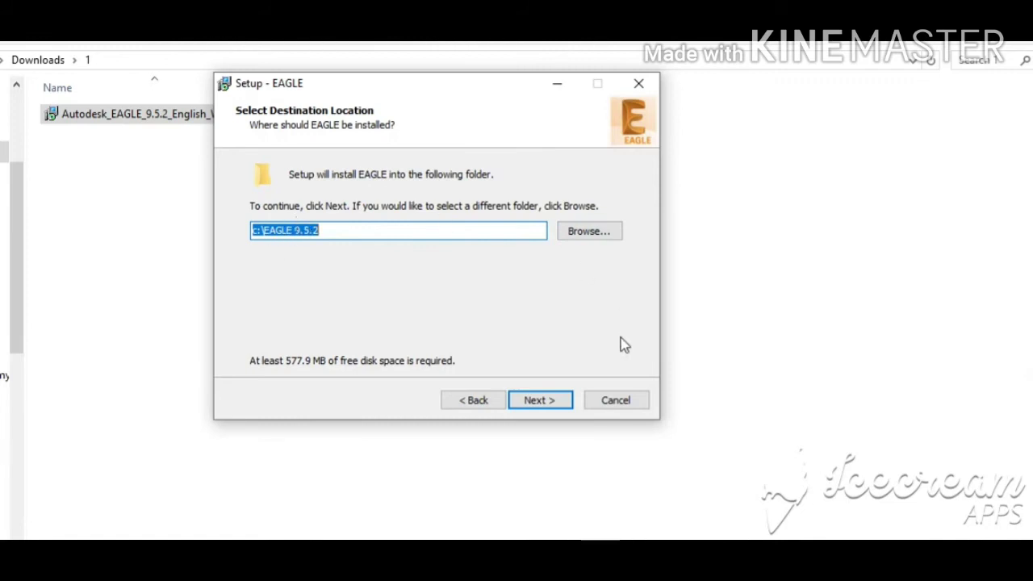
# Step: Start installing EAGLE into F:\NP DATA BACKUP\2019-03\B1\C\EAGLE 9.5.2 with a desktop shortcut
pyautogui.click(587, 238)
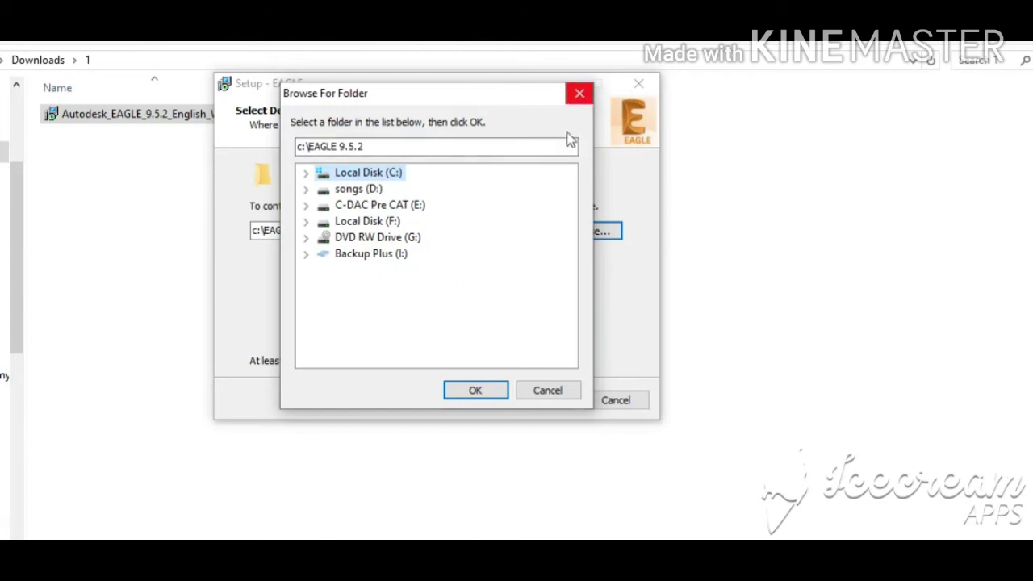
pyautogui.click(549, 394)
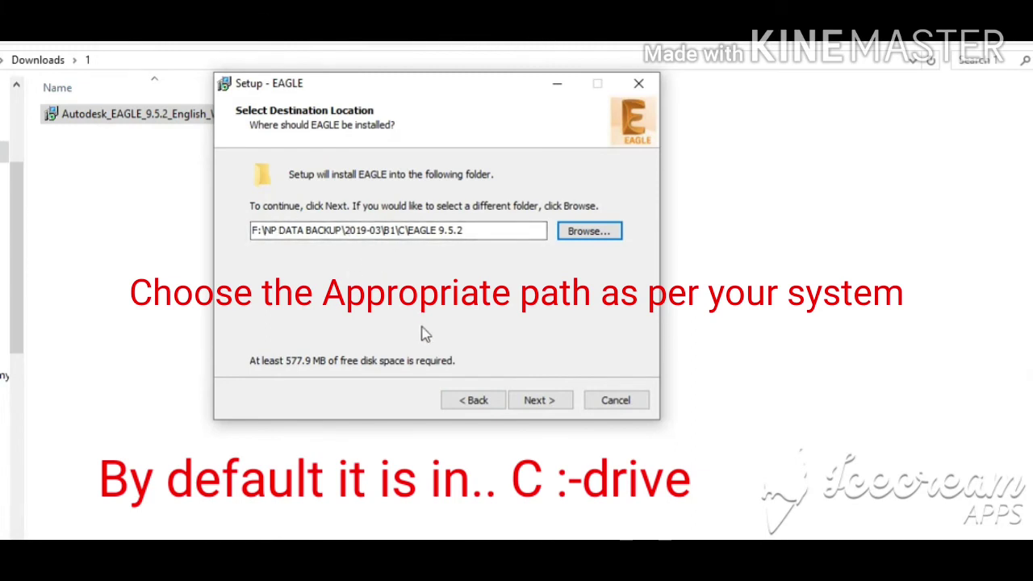
pyautogui.click(548, 404)
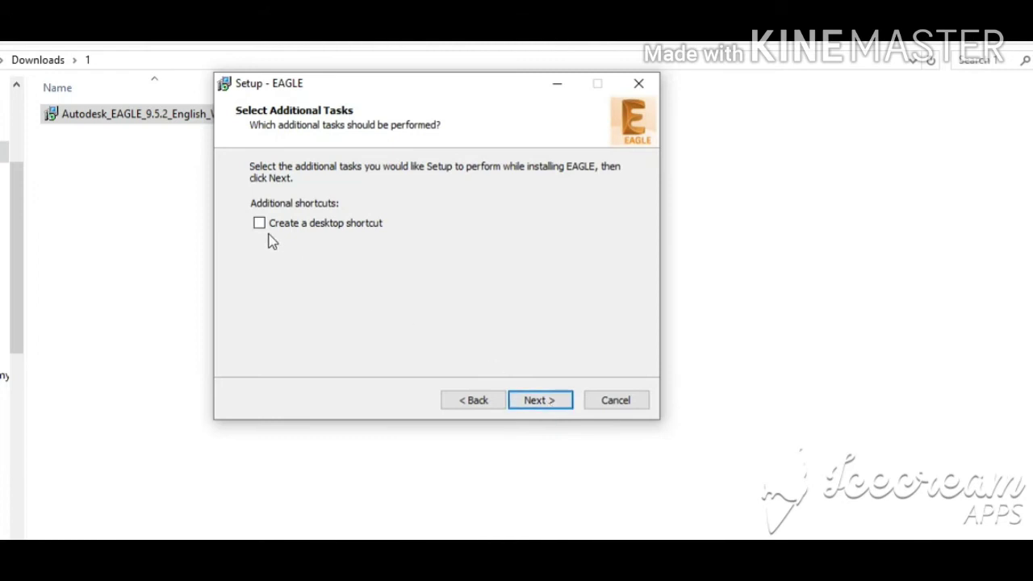
pyautogui.click(554, 405)
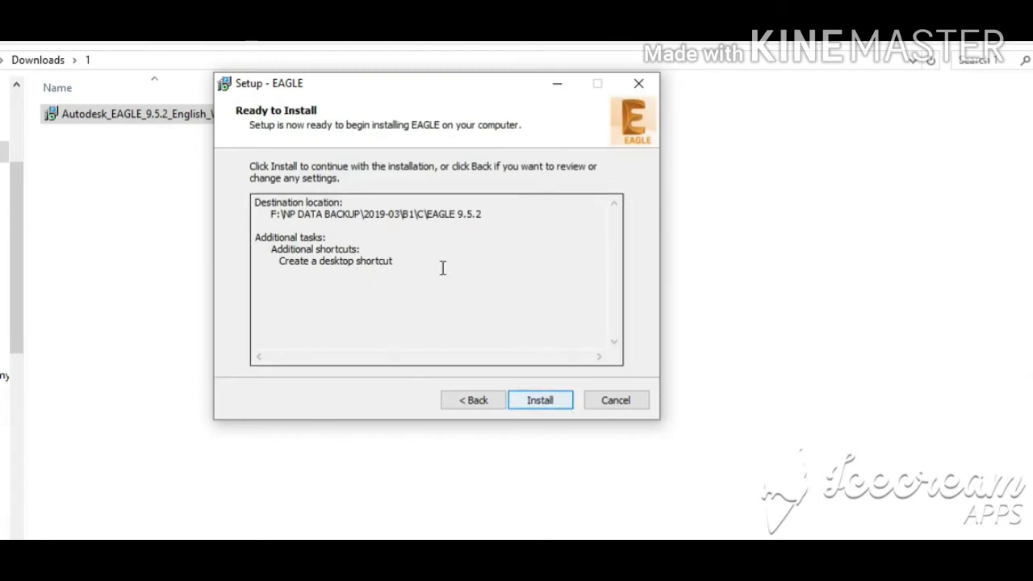
pyautogui.click(542, 401)
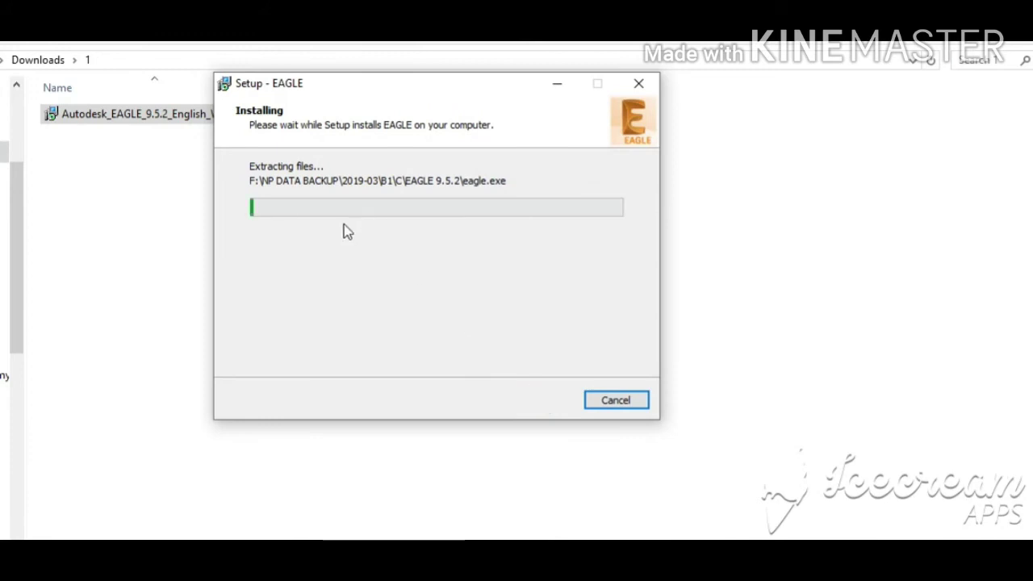
# Step: Cancel the running EAGLE installation and exit setup
pyautogui.click(629, 405)
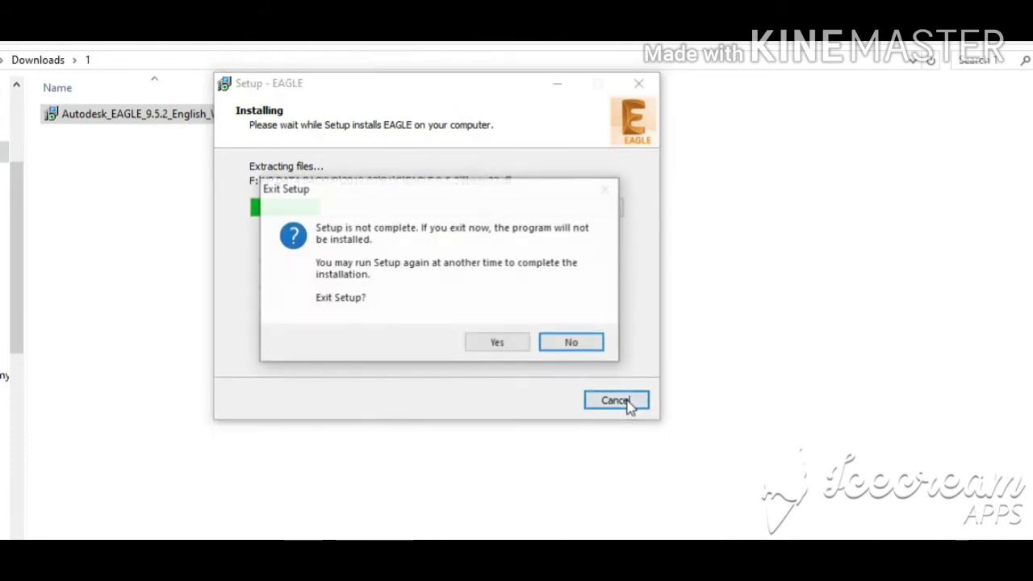
pyautogui.moveTo(474, 188); pyautogui.dragTo(446, 277)
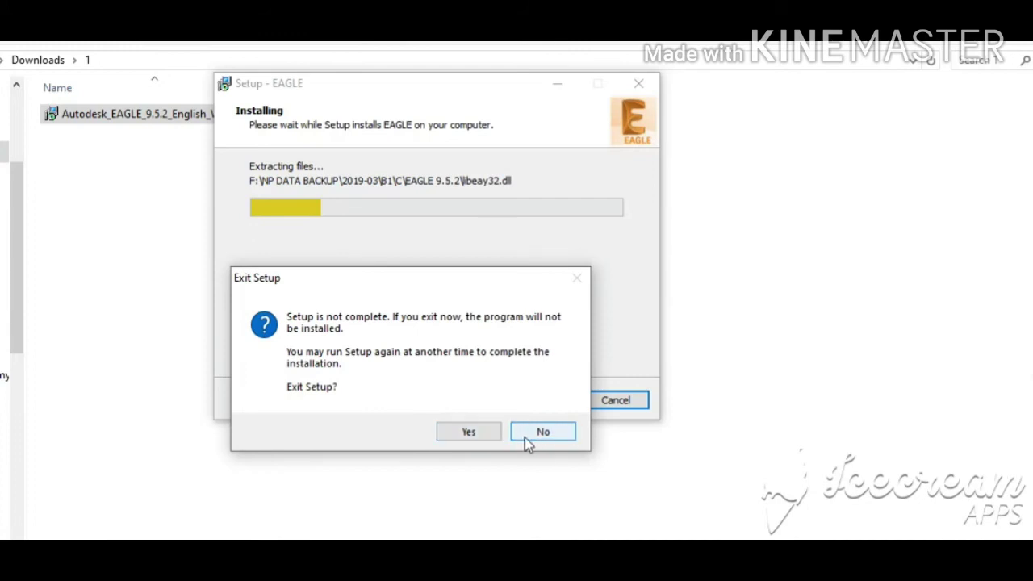
pyautogui.click(494, 440)
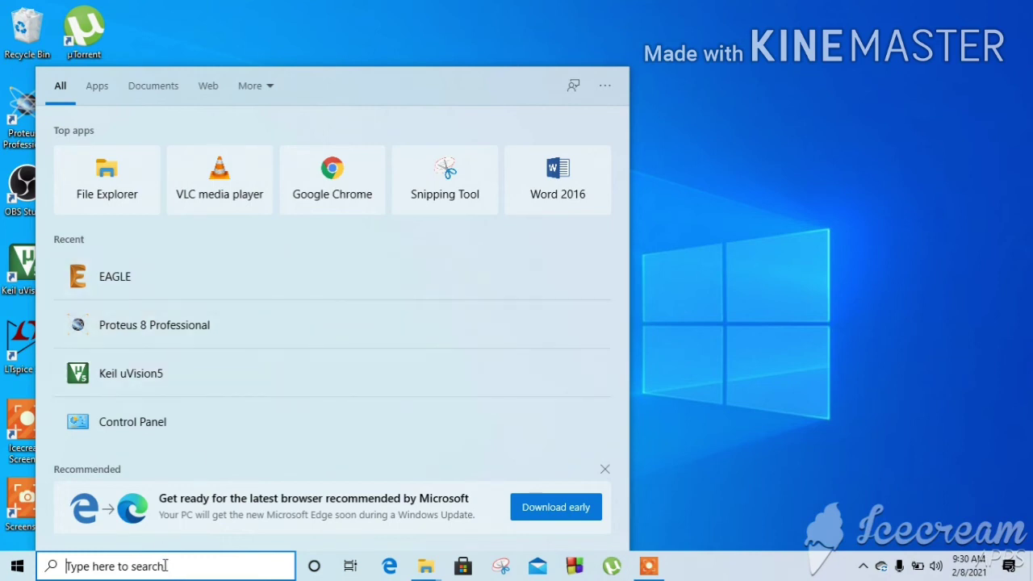
# Step: Search Windows for Eagle and open the EAGLE app
pyautogui.write('Ea')
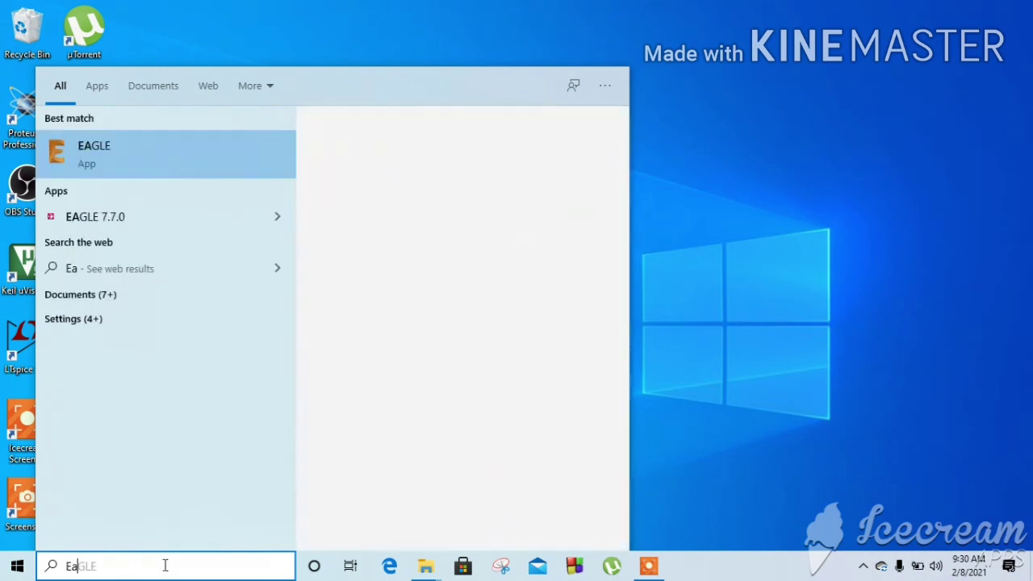
pyautogui.write('gle')
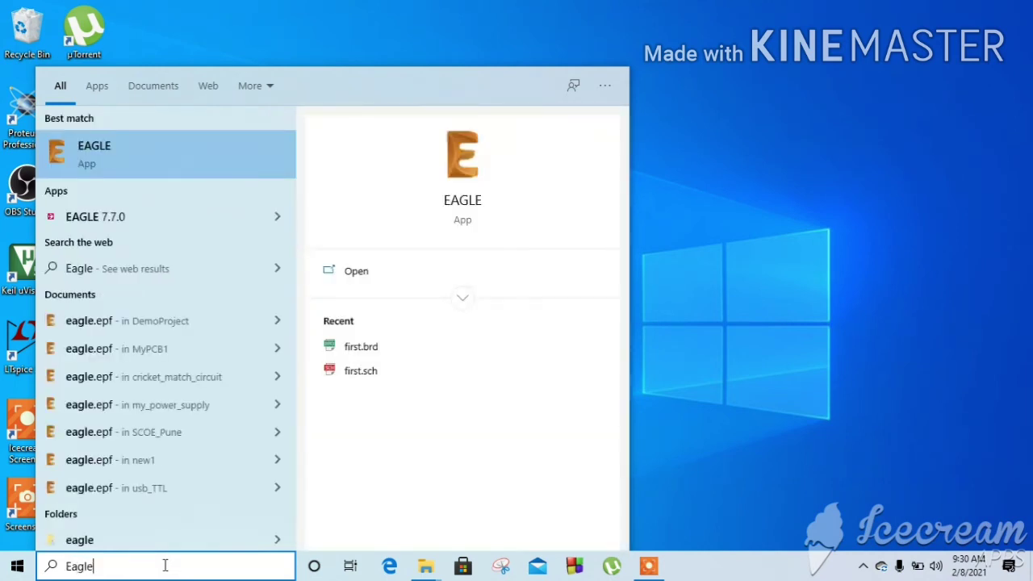
pyautogui.click(363, 272)
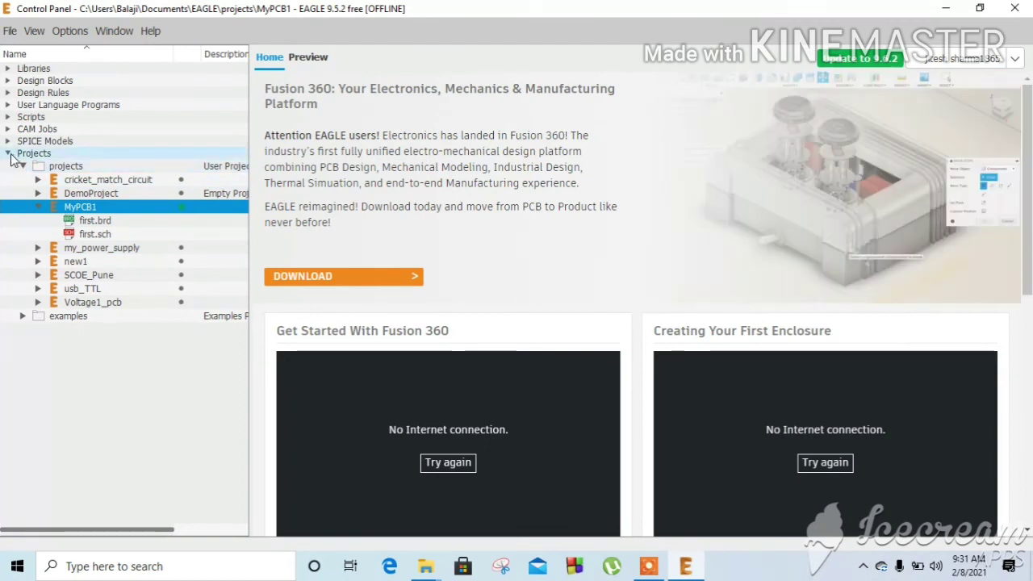
# Step: Create a new empty project, keep its default name and collapse the project tree
pyautogui.click(8, 154)
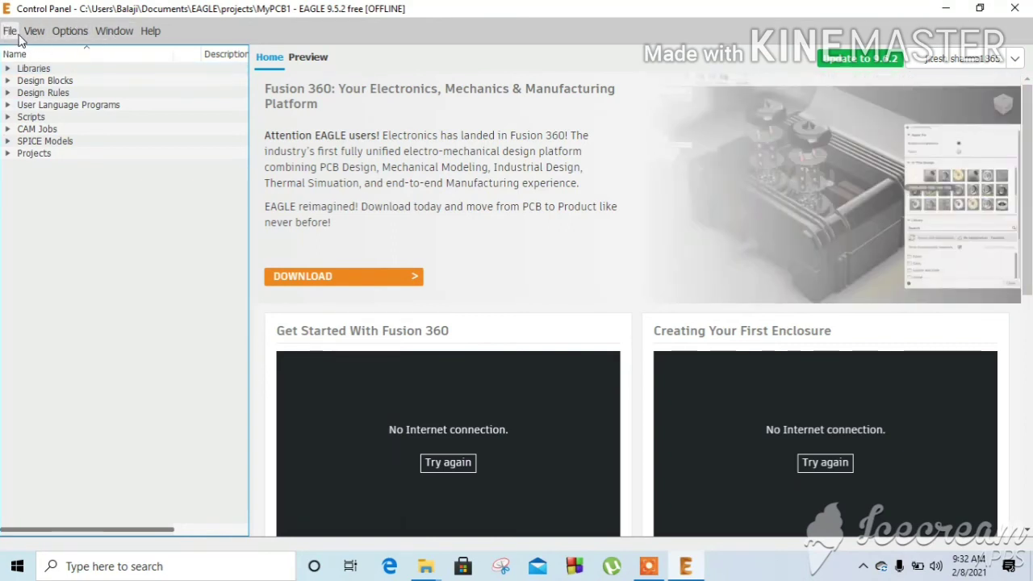
pyautogui.click(12, 33)
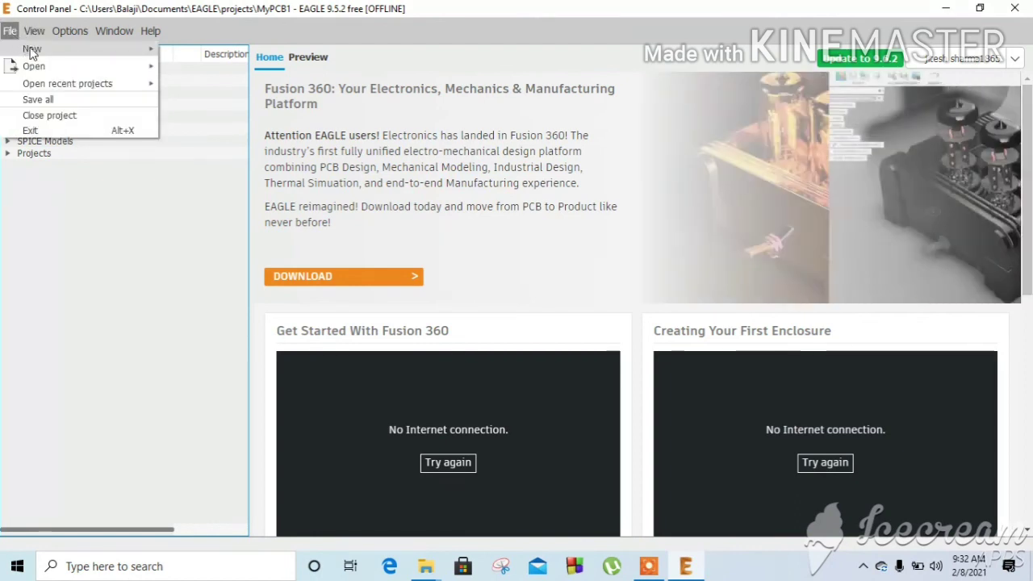
pyautogui.moveTo(33, 54)
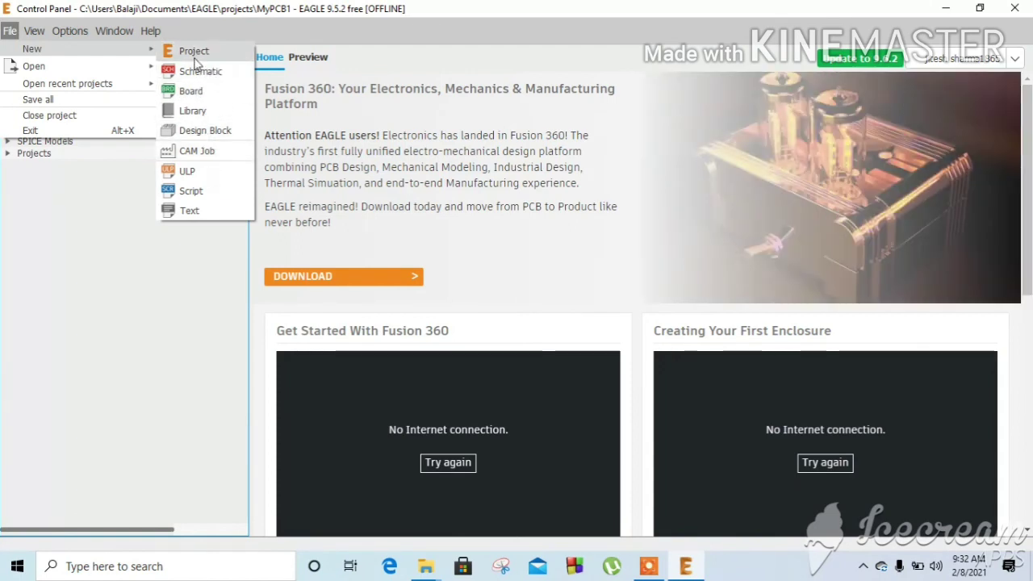
pyautogui.click(150, 31)
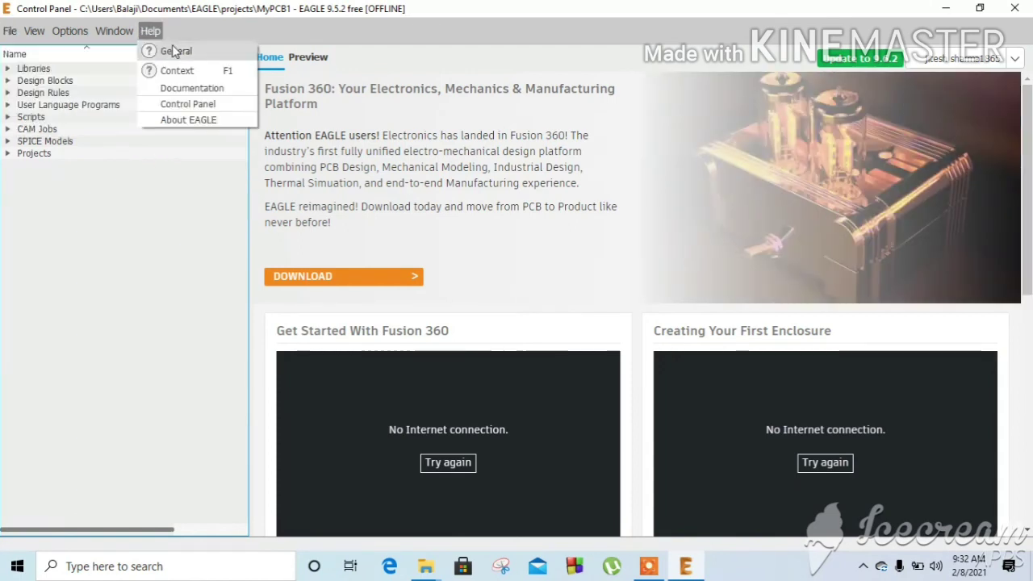
pyautogui.click(10, 31)
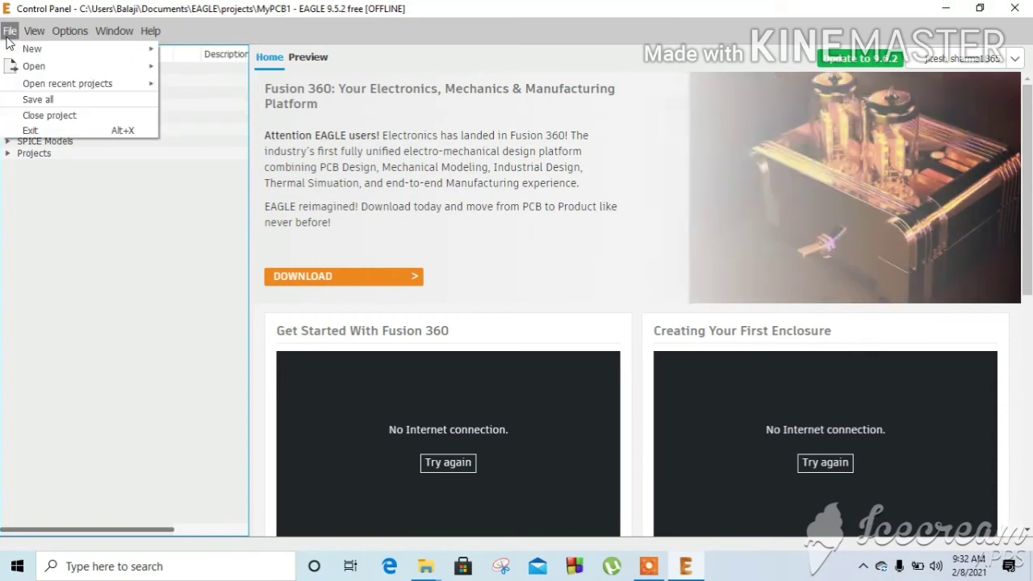
pyautogui.moveTo(97, 50)
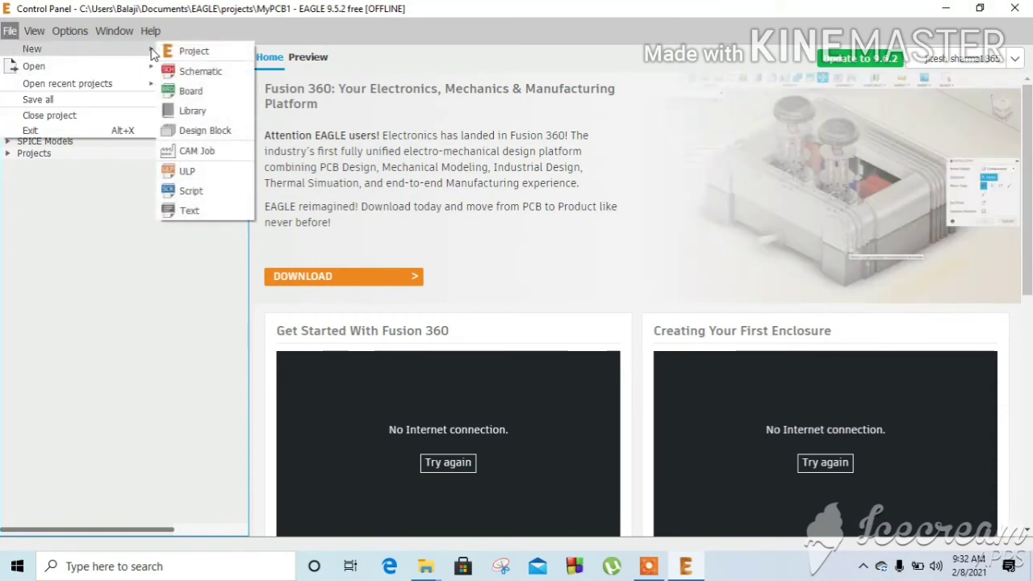
pyautogui.click(197, 53)
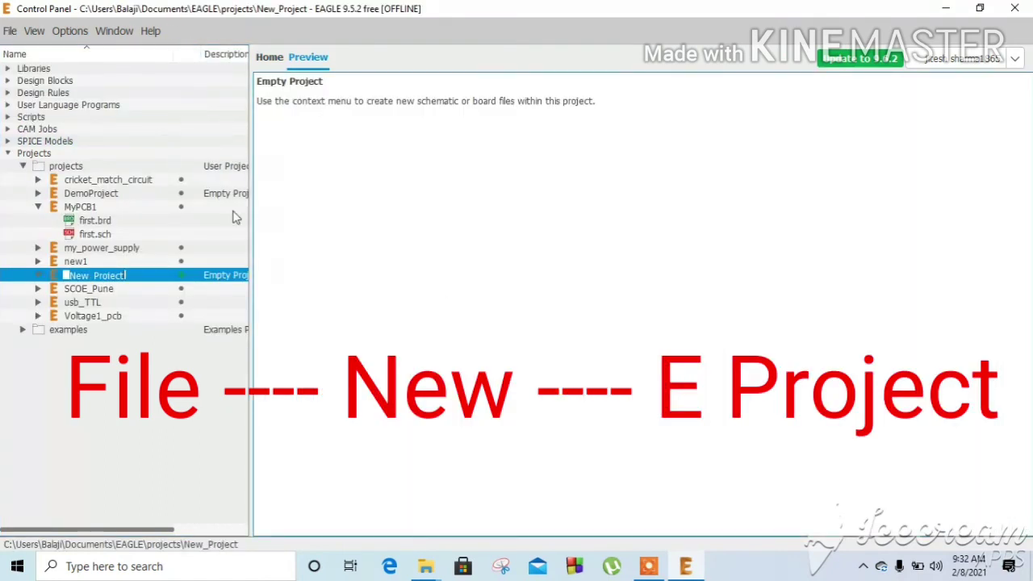
pyautogui.click(9, 155)
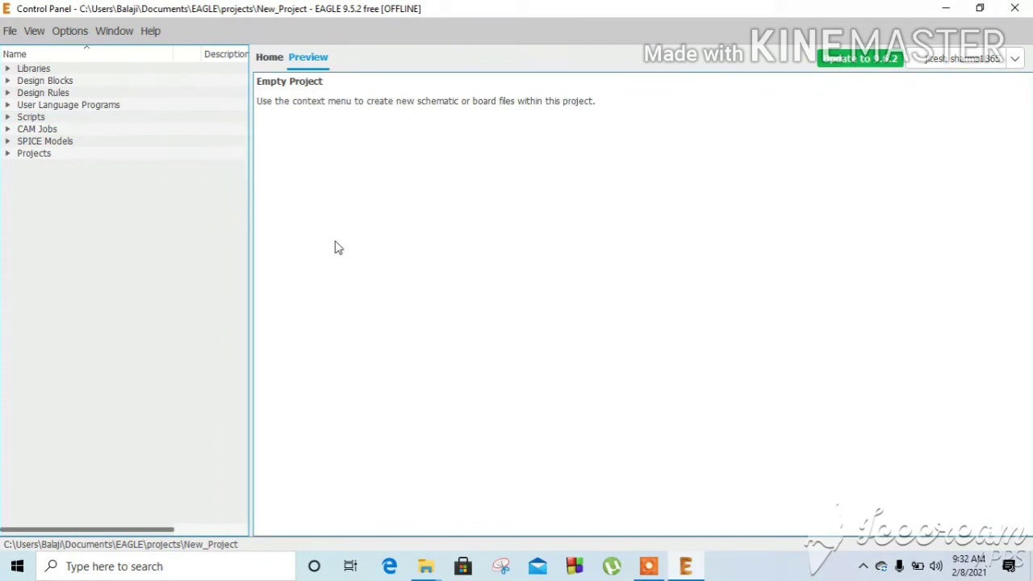
# Step: Create another new project and name it Video5_DemoPCB
pyautogui.click(14, 36)
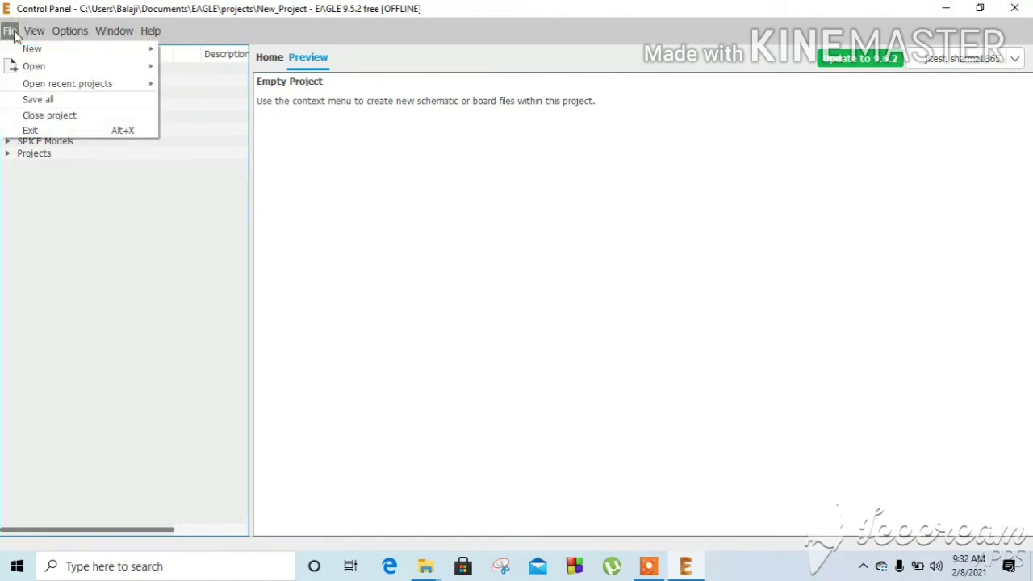
pyautogui.moveTo(113, 53)
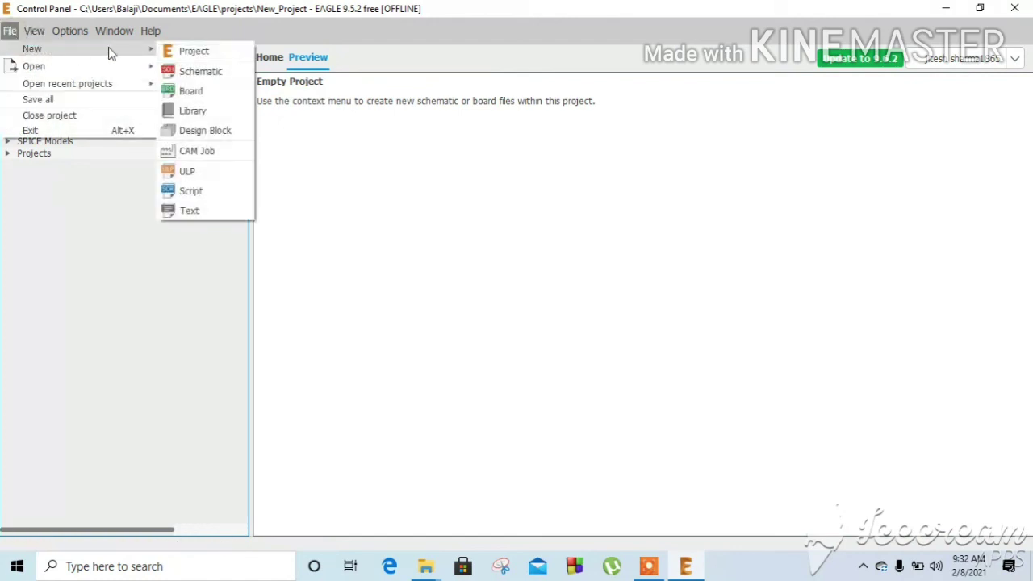
pyautogui.click(191, 50)
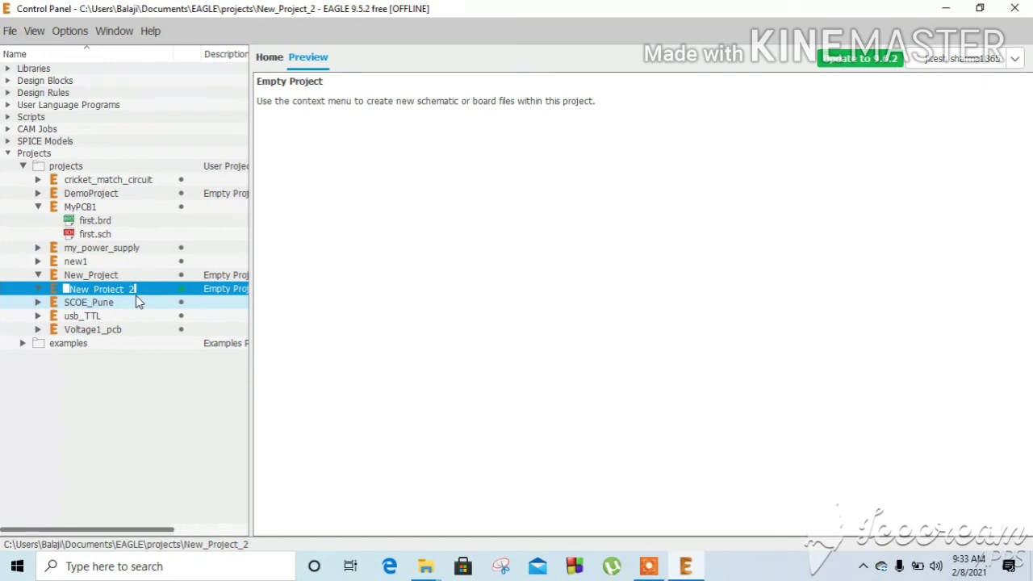
pyautogui.write('Video5_DemoPCB')
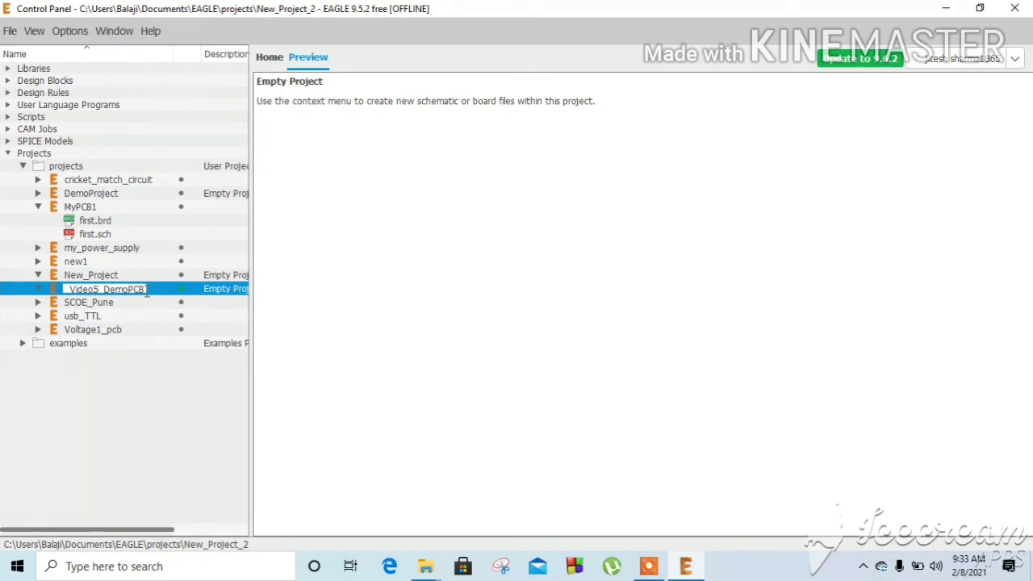
pyautogui.click(403, 311)
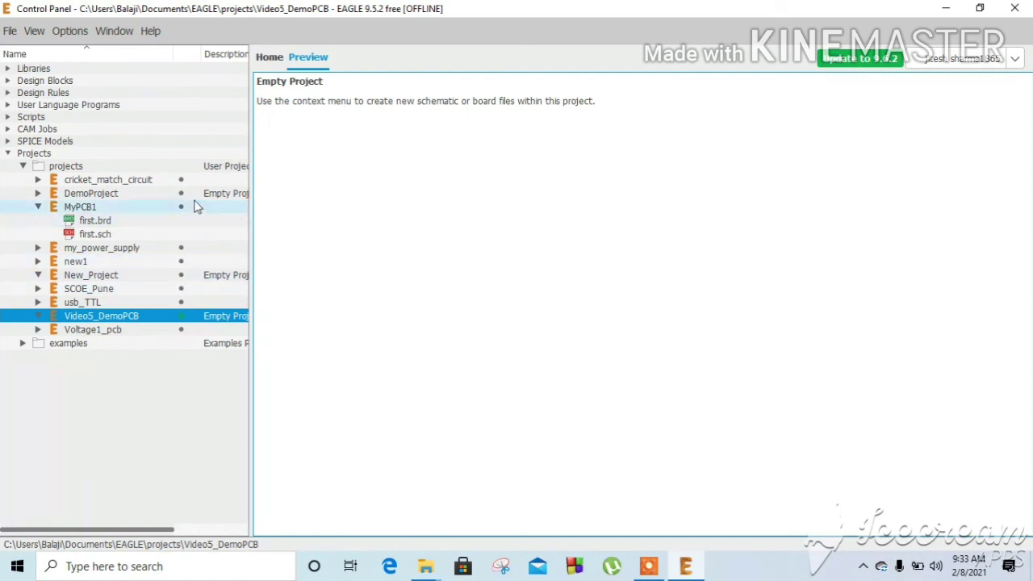
# Step: Apply Use all to the Video5_DemoPCB project, and close and reopen the project
pyautogui.rightClick(166, 321)
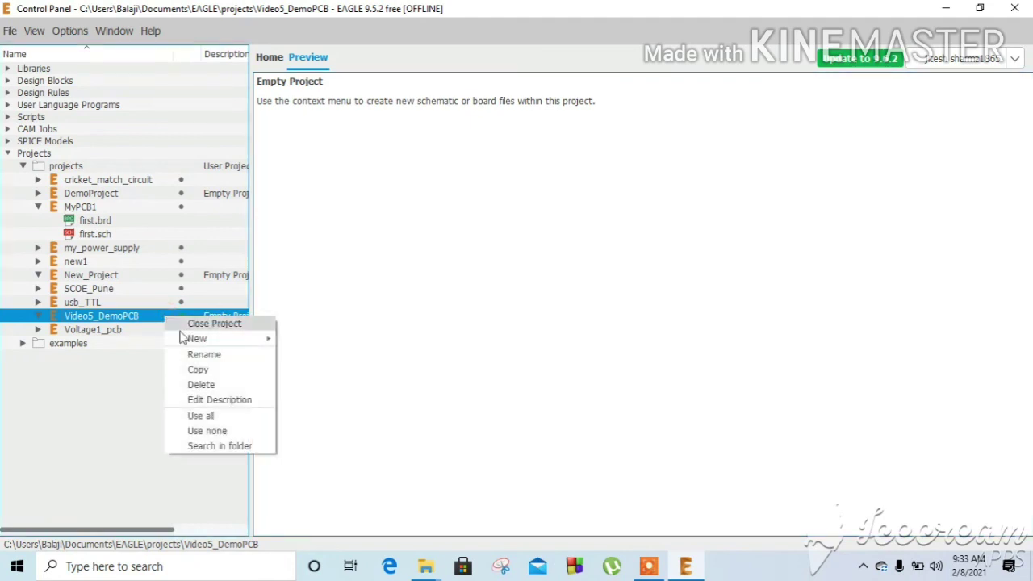
pyautogui.click(207, 418)
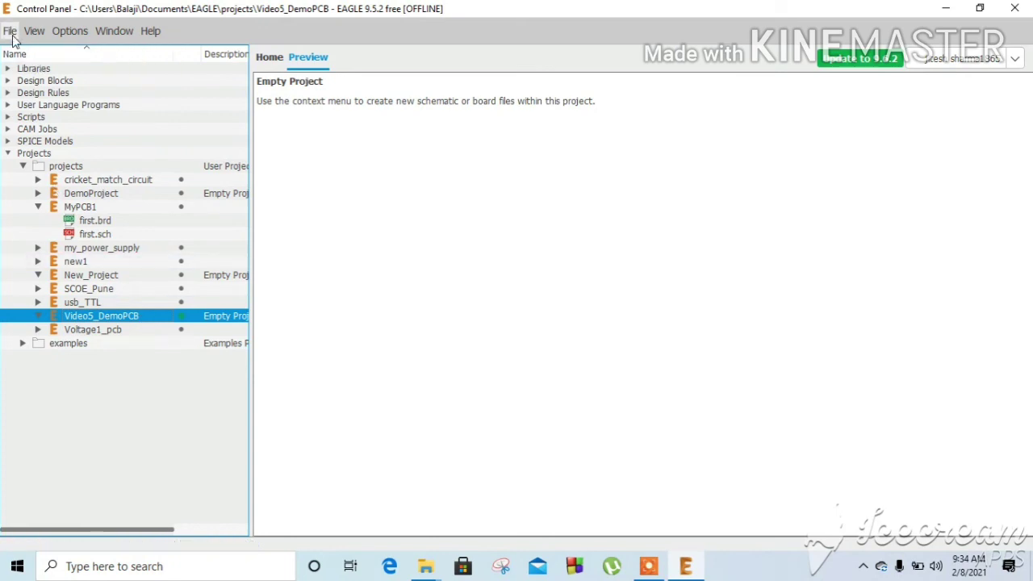
pyautogui.click(145, 319)
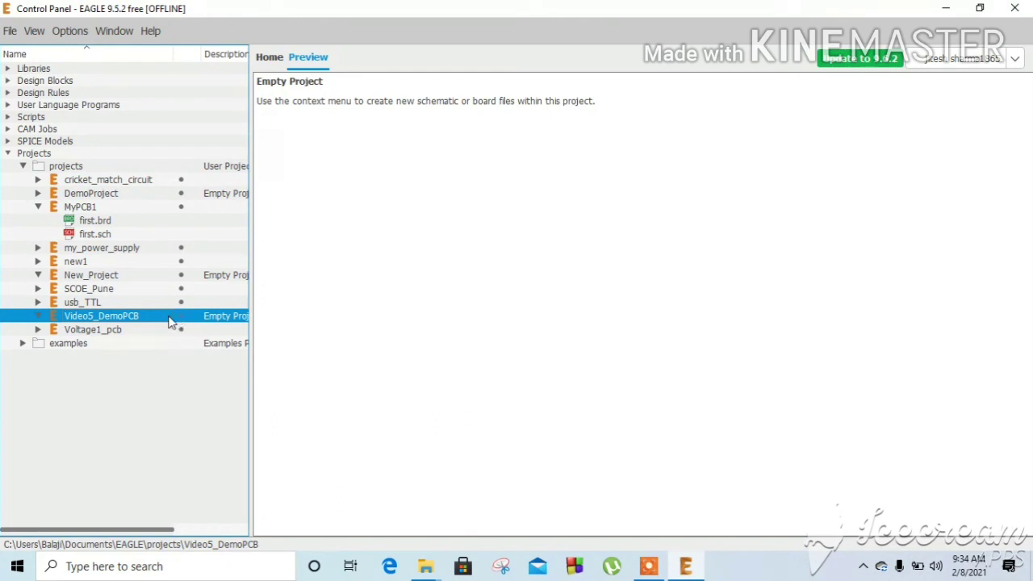
pyautogui.rightClick(165, 318)
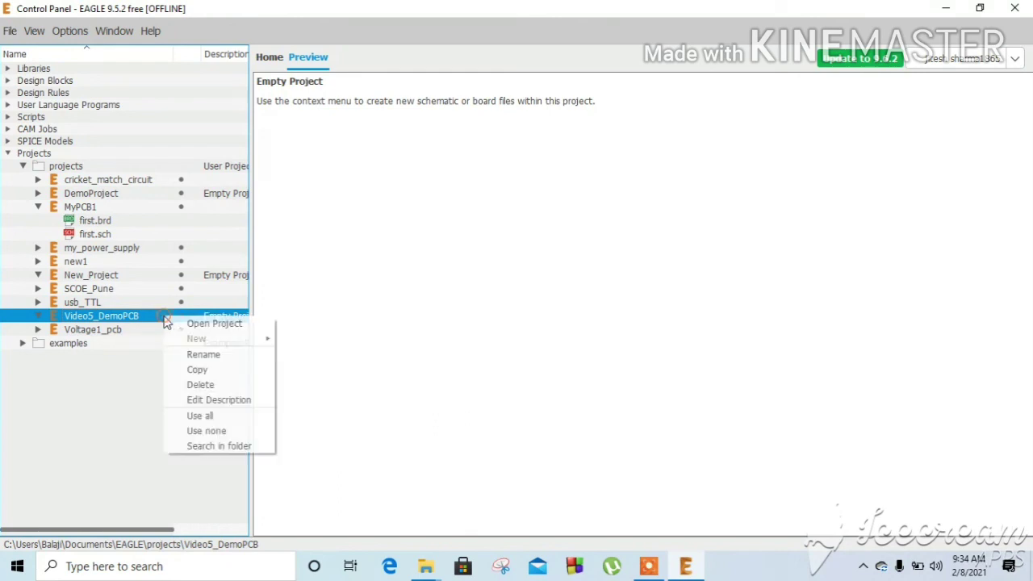
pyautogui.click(189, 417)
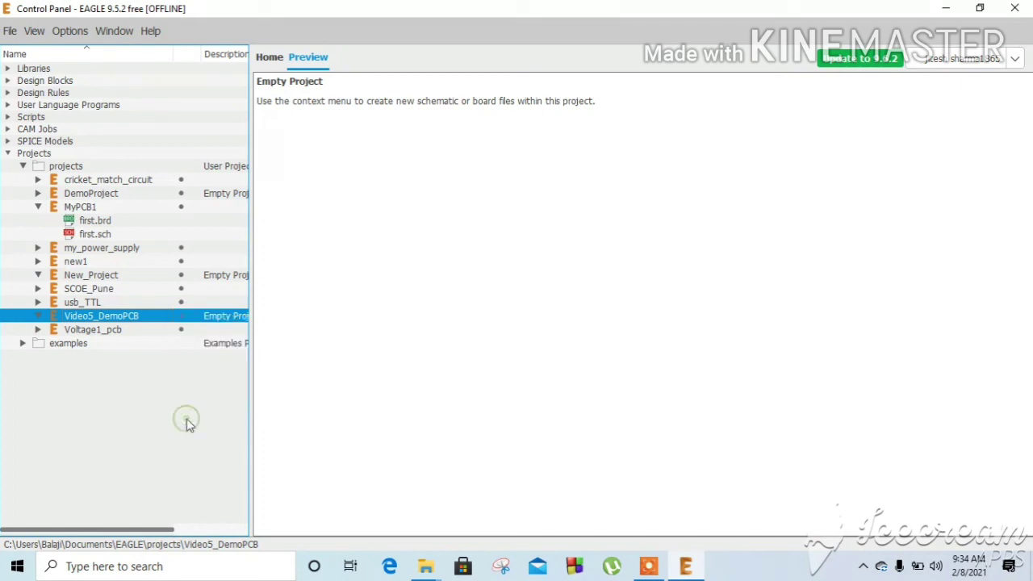
pyautogui.click(198, 310)
pyautogui.doubleClick(137, 318)
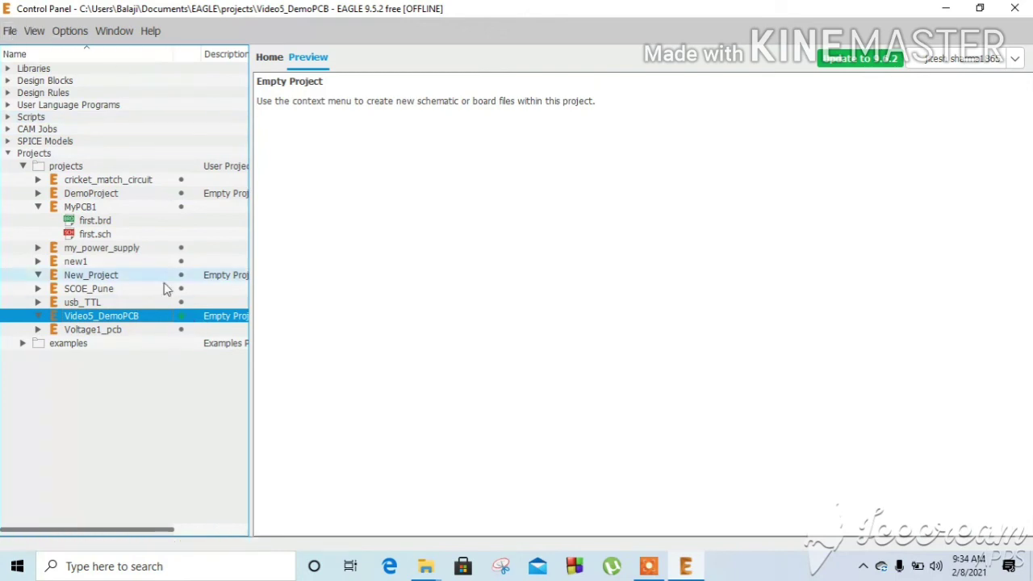
# Step: Bring up the file types that can be newly created inside the Video5_DemoPCB project
pyautogui.rightClick(165, 321)
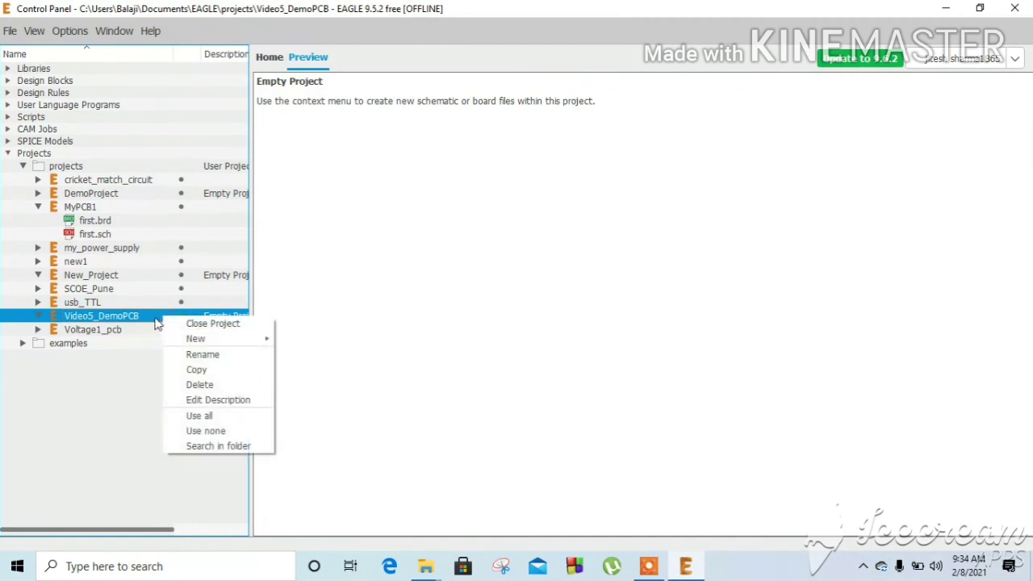
pyautogui.moveTo(194, 339)
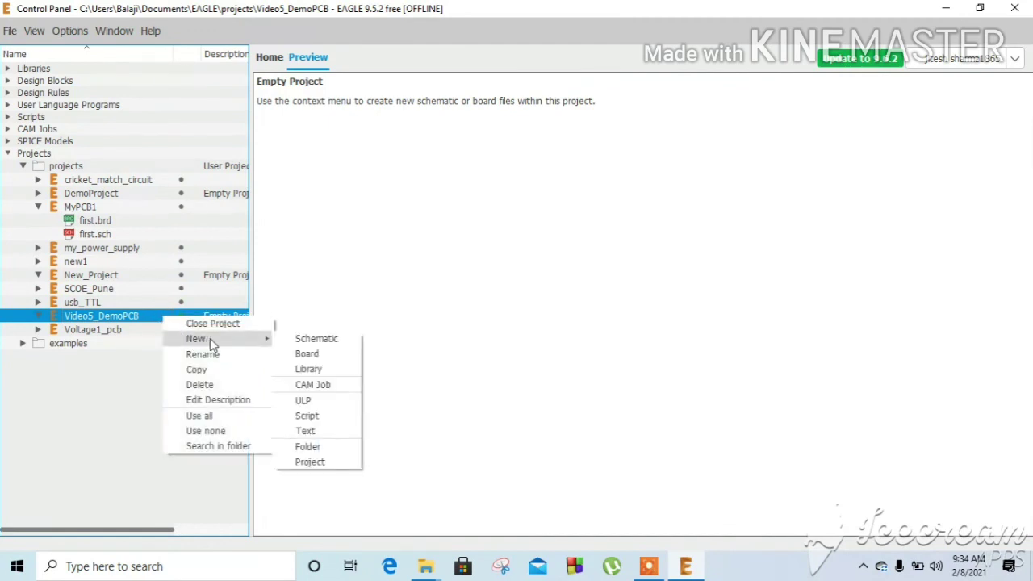